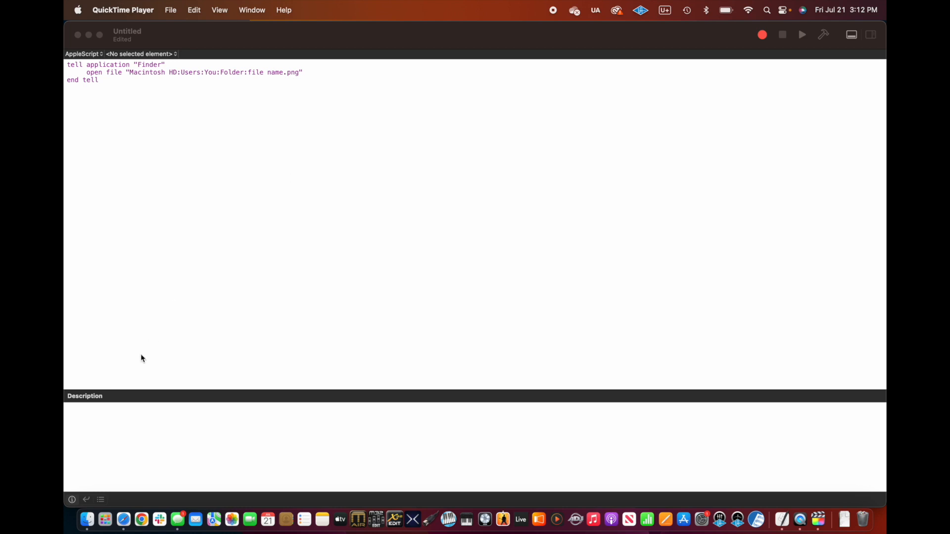
- From Finder, load Spotify Controls for MidiPipe.mipi in MidiPipe and inspect its MIDI In settings
left_click(90, 504)
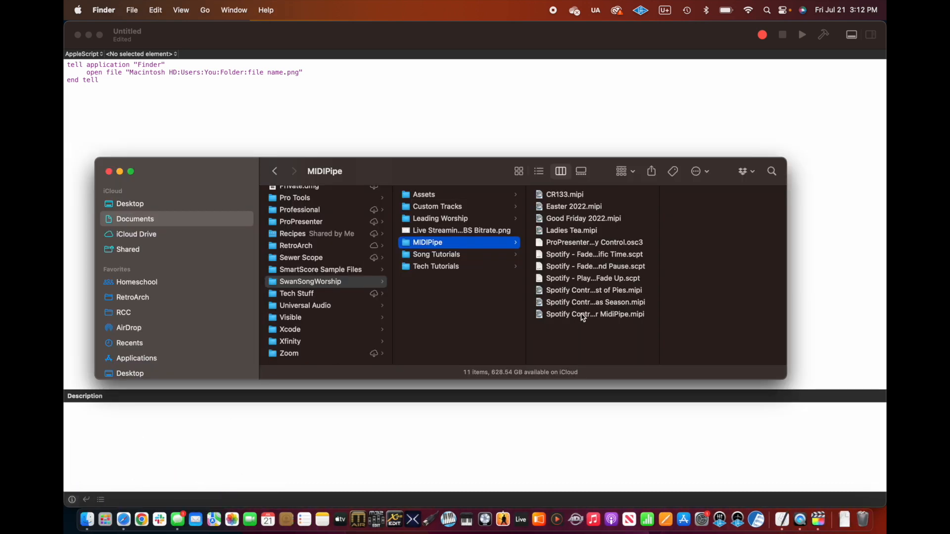
double_click(584, 315)
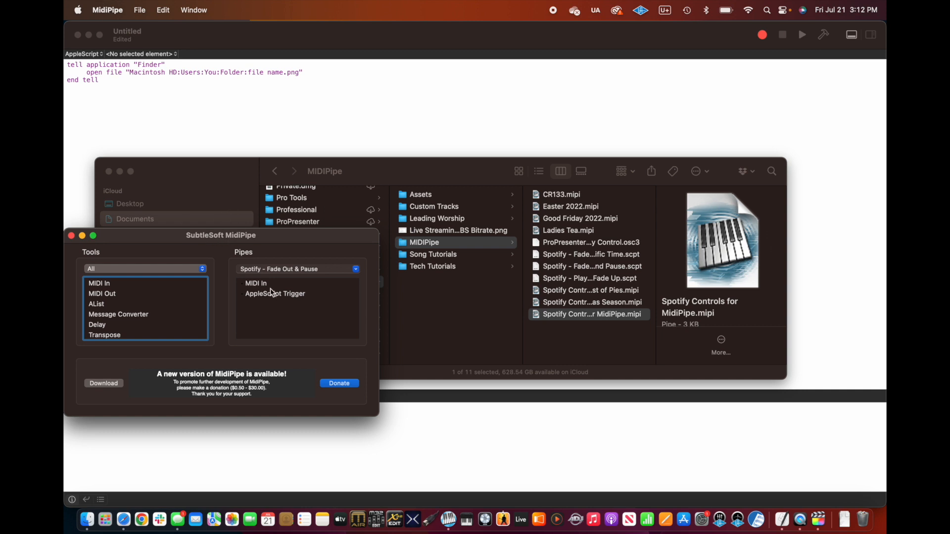
left_click(256, 284)
left_click(268, 293)
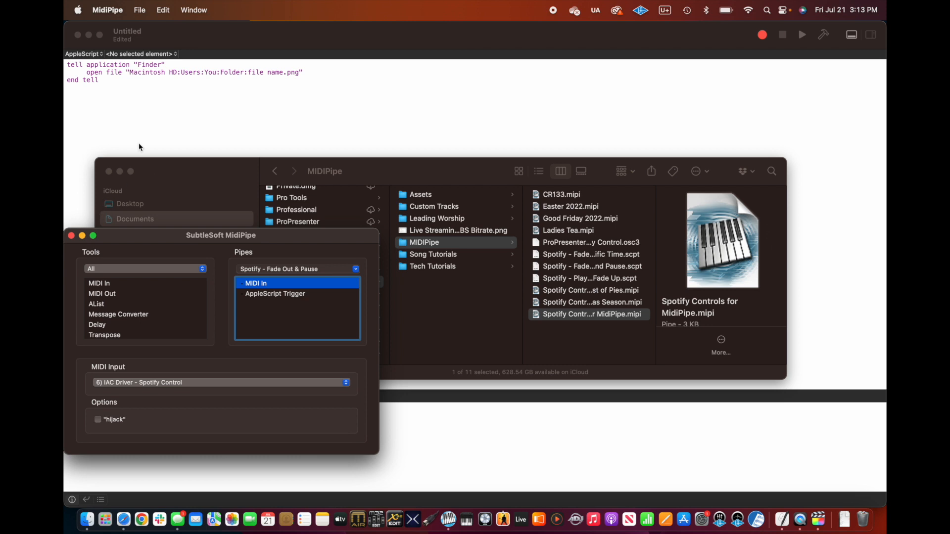
- Quit MidiPipe, confirming the prompt, and return to the script
key("super+q")
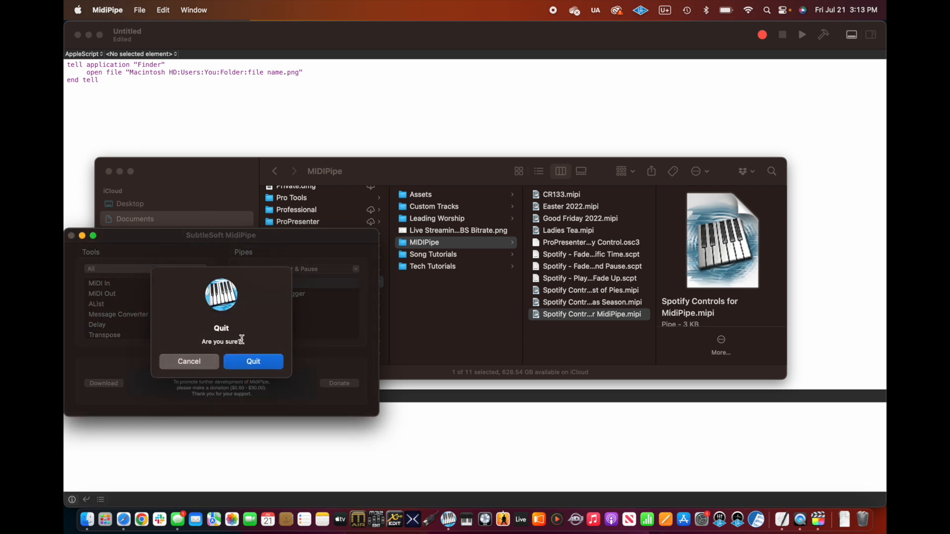
left_click(252, 362)
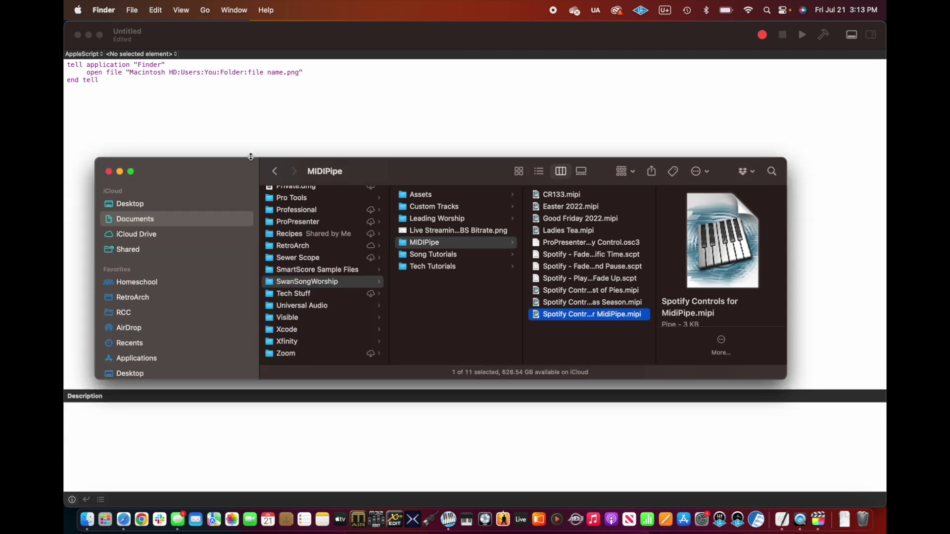
left_click(245, 123)
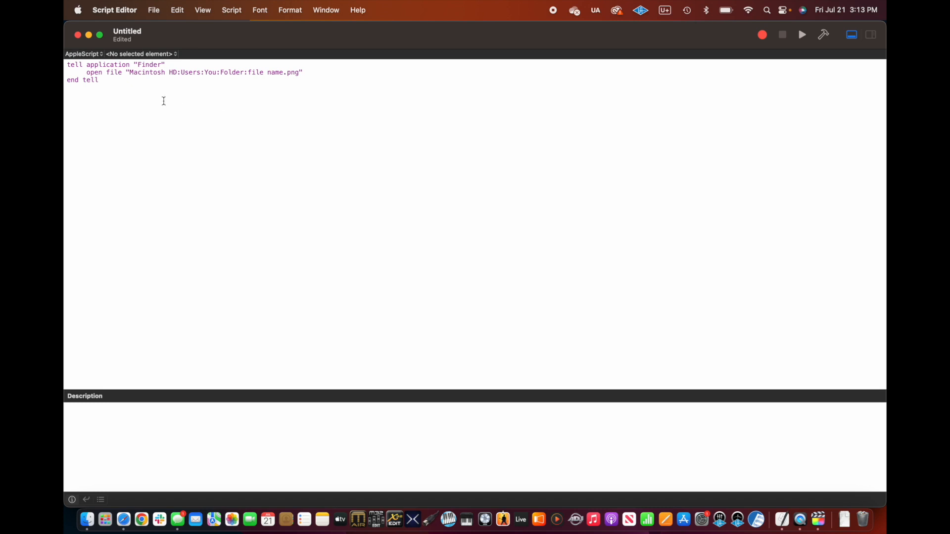
left_click(111, 95)
left_click_drag(101, 80, 68, 66)
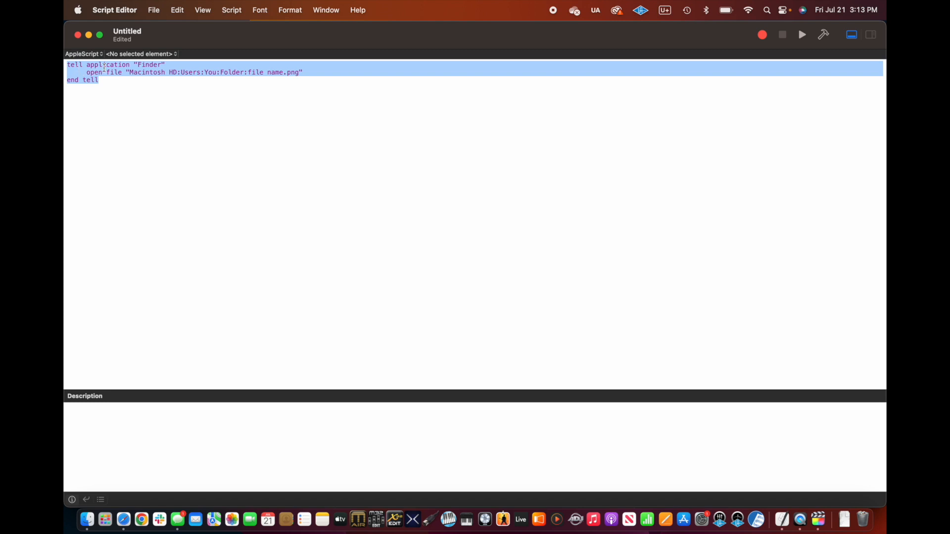
left_click(87, 73)
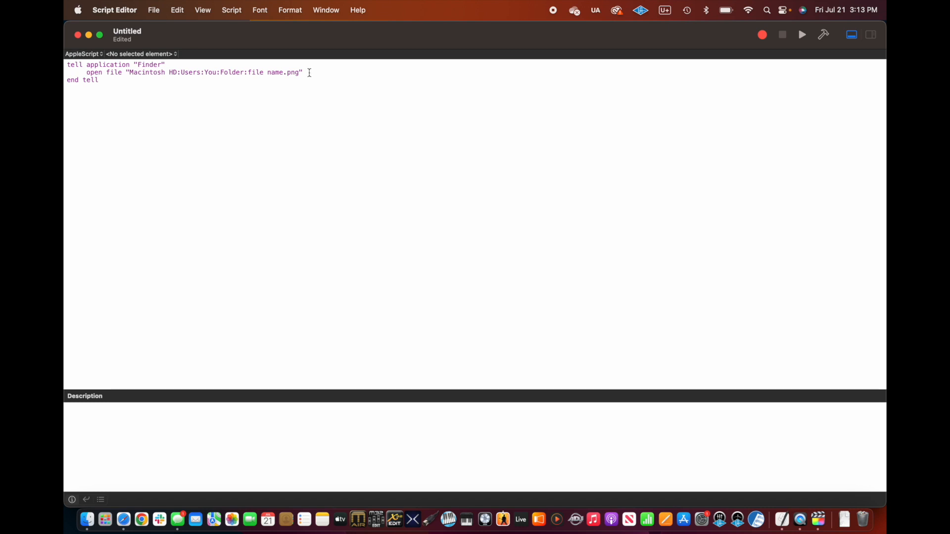
left_click(101, 80)
left_click(130, 74)
left_click_drag(131, 73, 298, 72)
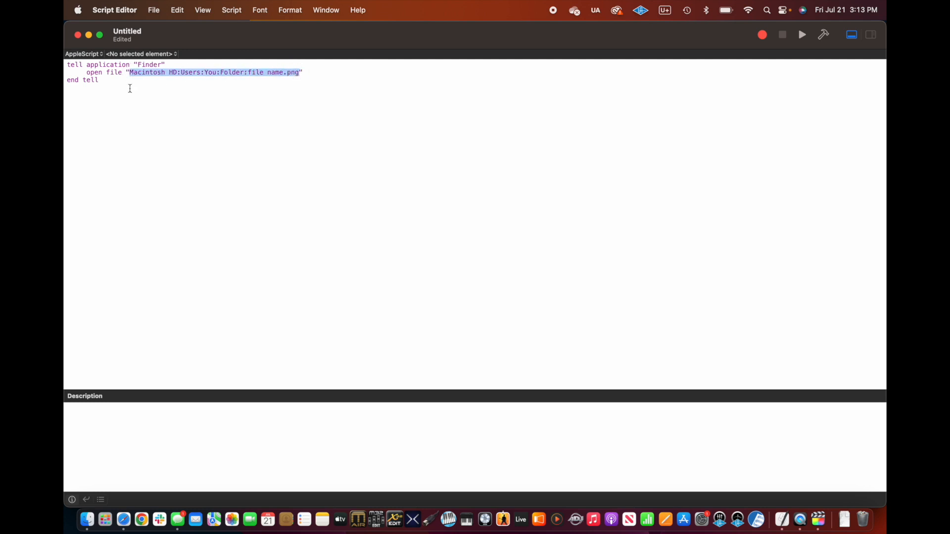
left_click(105, 111)
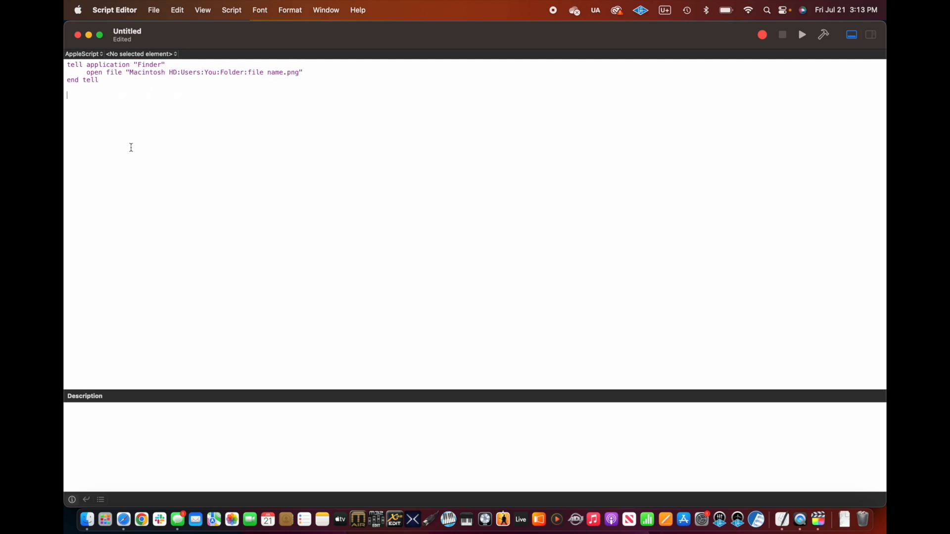
left_click(89, 516)
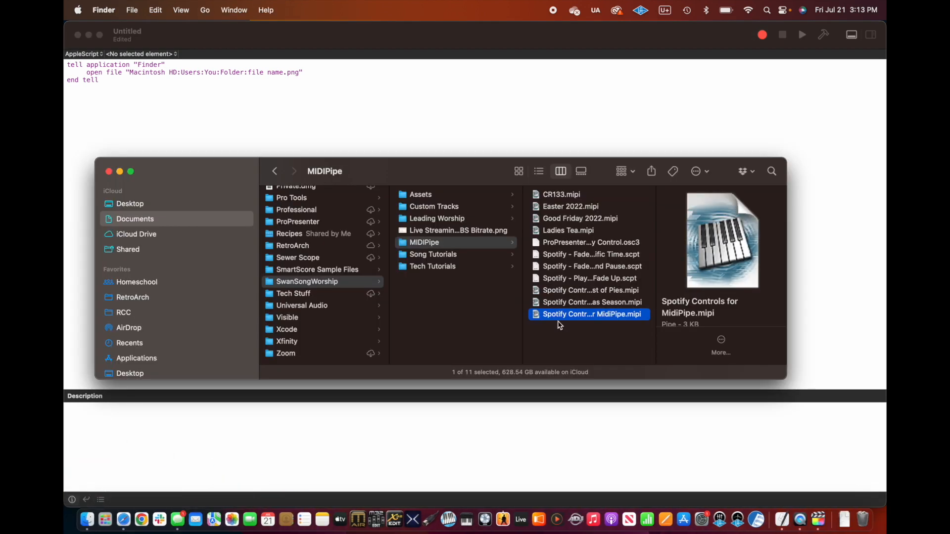
- Drag the .mipi file from Finder into the script so its POSIX path lands below 'end tell'
left_click_drag(572, 314, 281, 133)
left_click(186, 113)
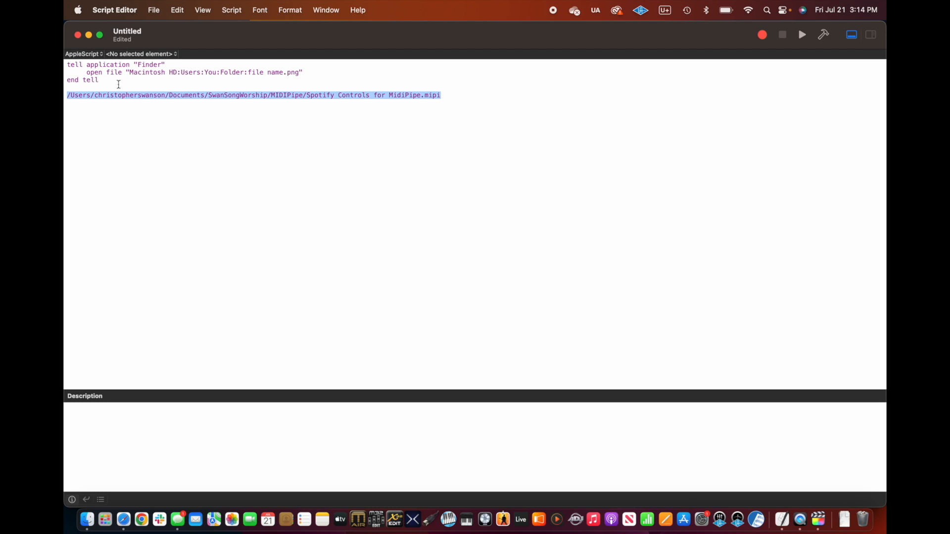
left_click(97, 102)
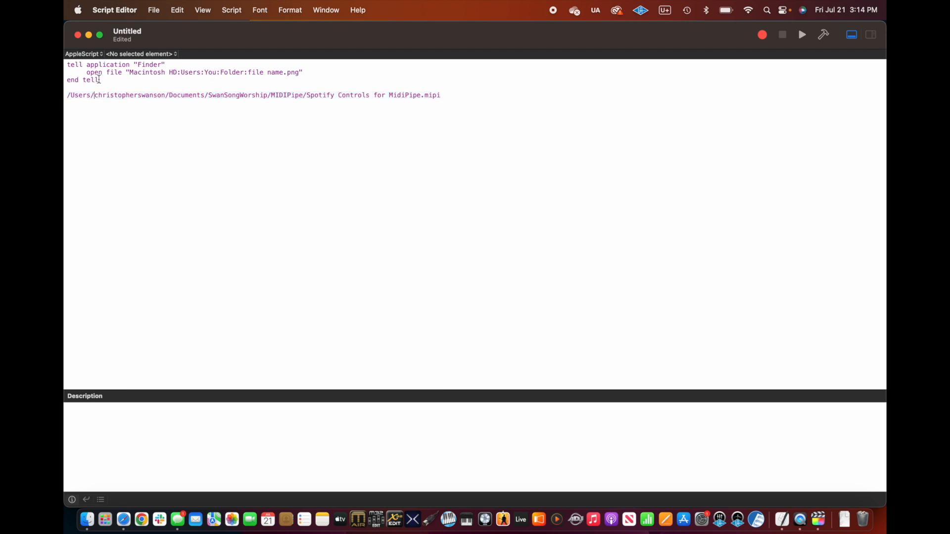
left_click_drag(99, 80, 65, 63)
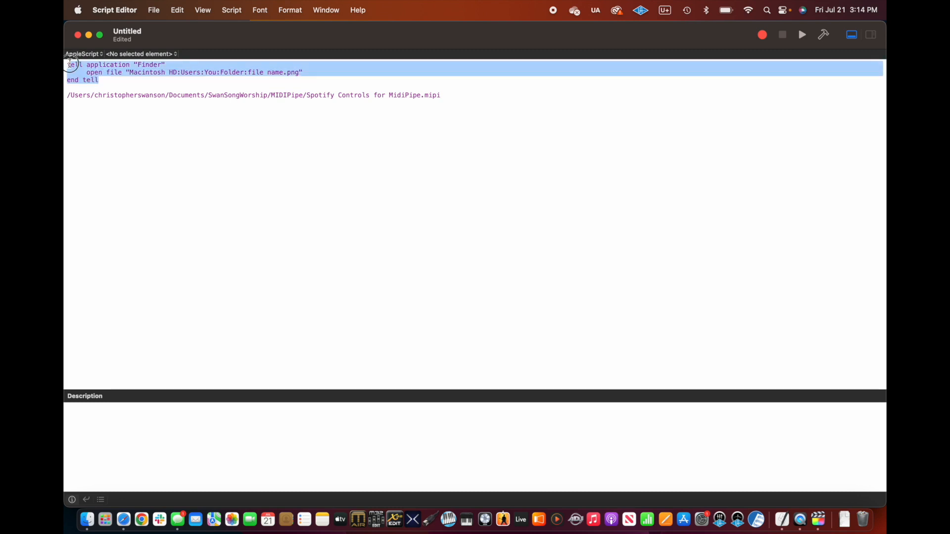
left_click(108, 80)
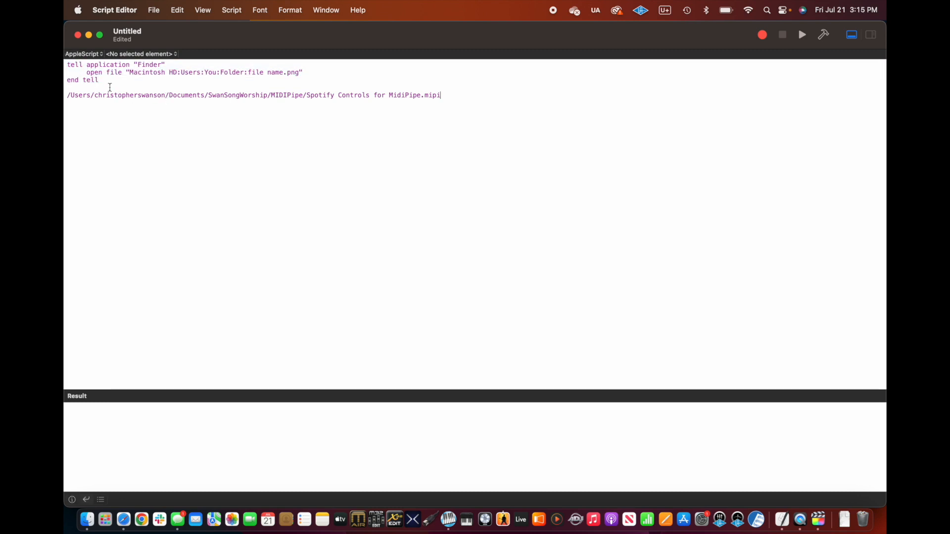
- Strip the leading /Users/ from the pasted path and select the remaining path line
left_click(94, 95)
left_click(94, 96)
left_click_drag(94, 96, 66, 95)
key("BackSpace")
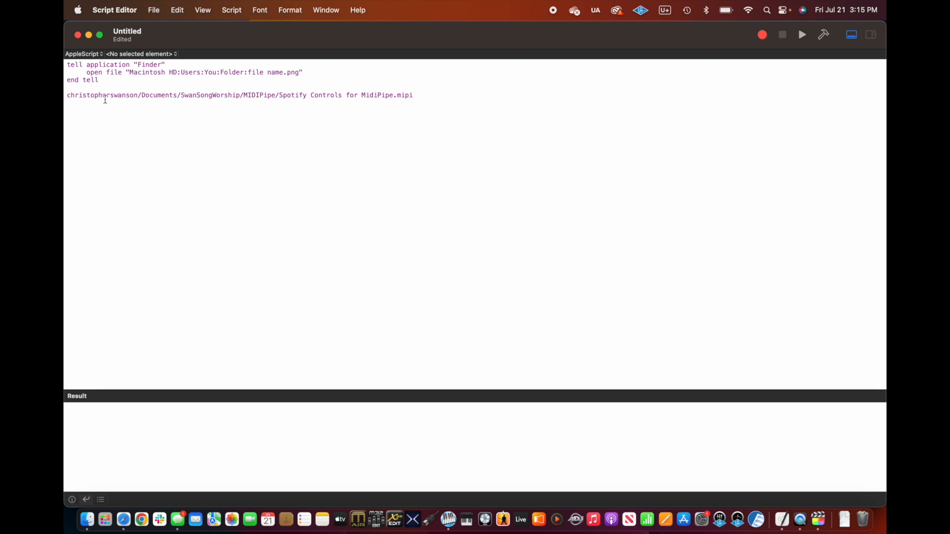
triple_click(150, 95)
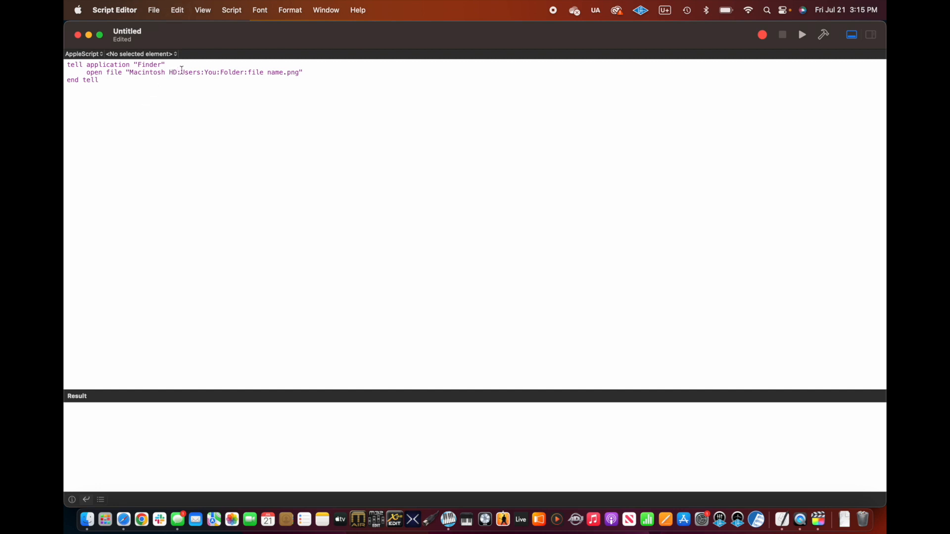
- Replace the placeholder 'You:Folder:file name.png' in the open line with the real file path
left_click(206, 72)
left_click_drag(206, 73, 298, 72)
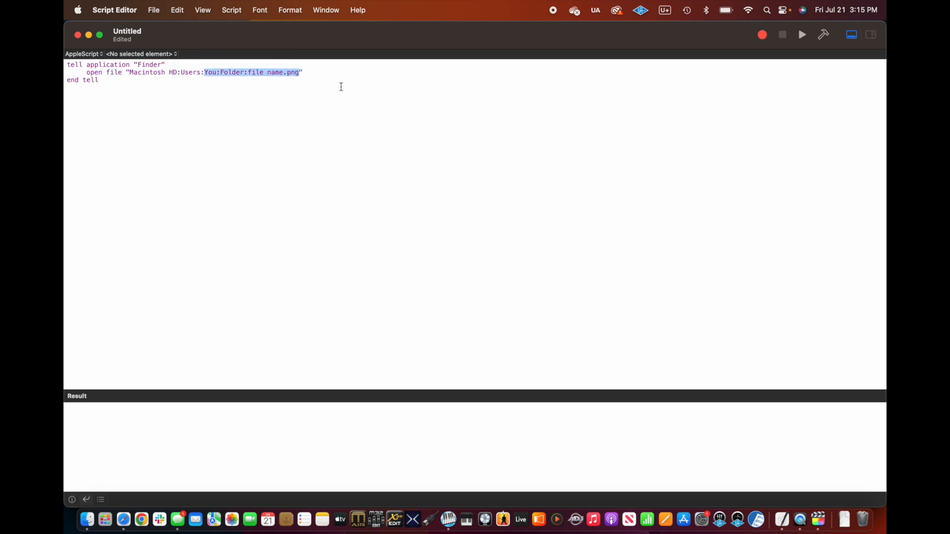
key("super+v")
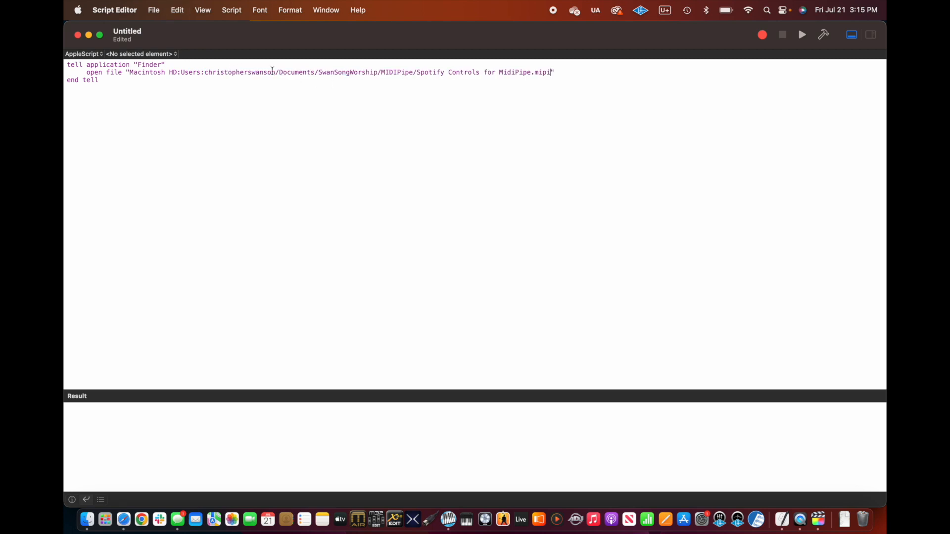
- Remove the slashes before Documents, SwanSongWorship, MIDIPipe and Spotify so the path is colon-separated
left_click(279, 72)
key("BackSpace")
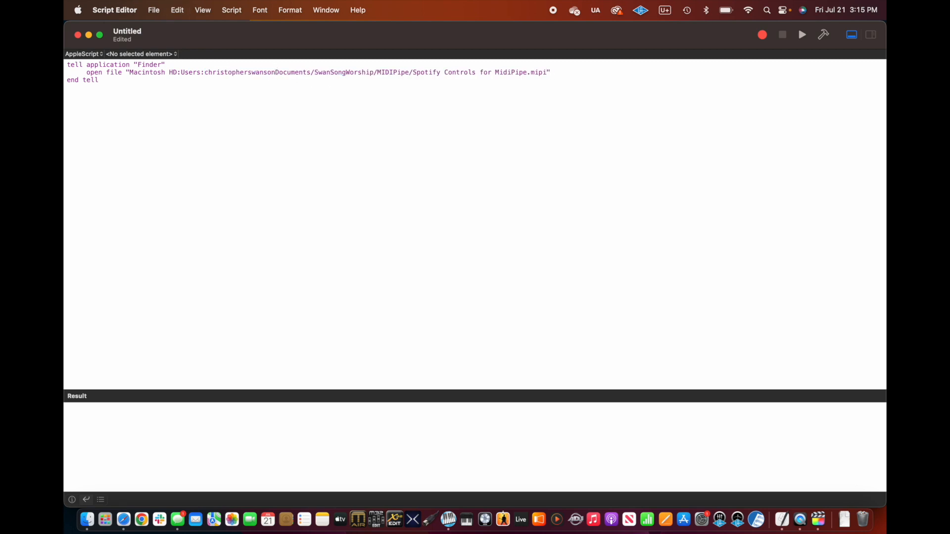
type(":")
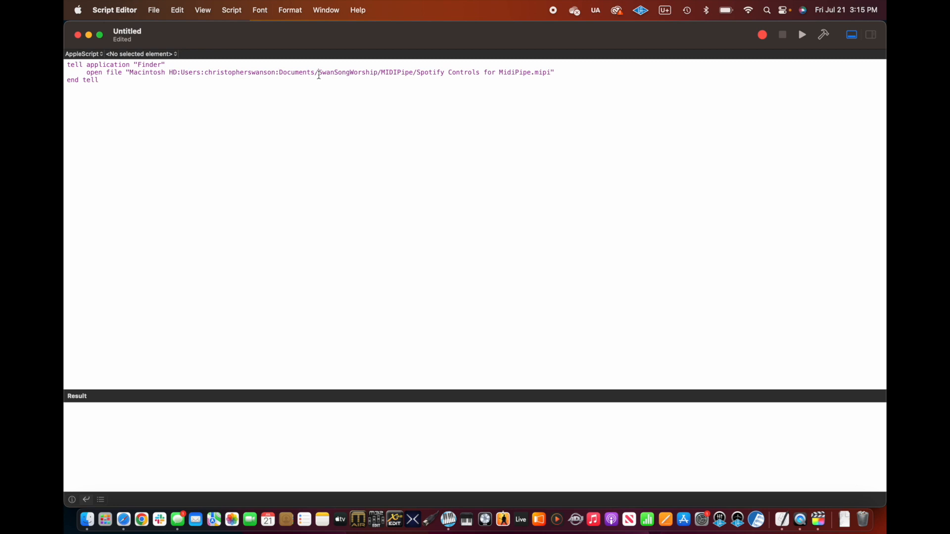
left_click(318, 72)
key("BackSpace")
type(":")
left_click(380, 72)
key("BackSpace")
type(":")
left_click(417, 71)
key("BackSpace")
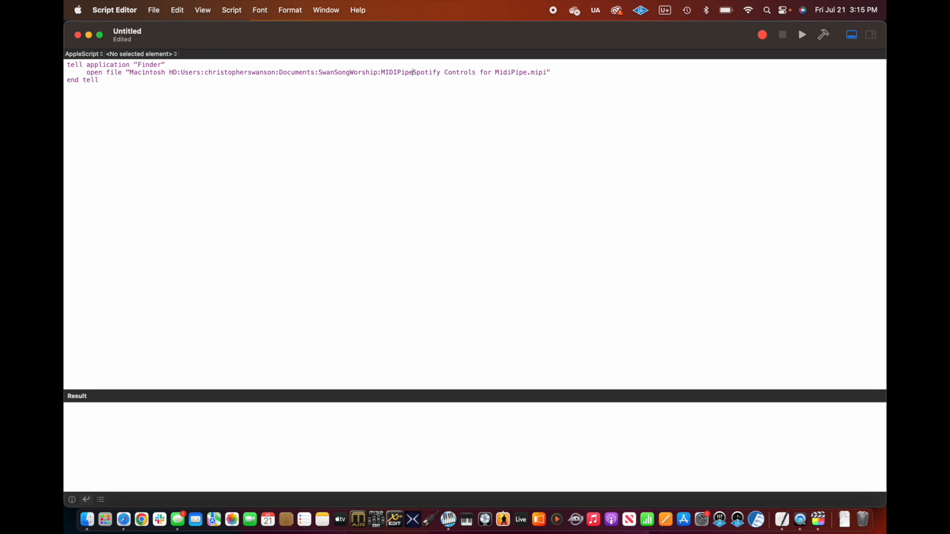
type(":")
left_click(567, 72)
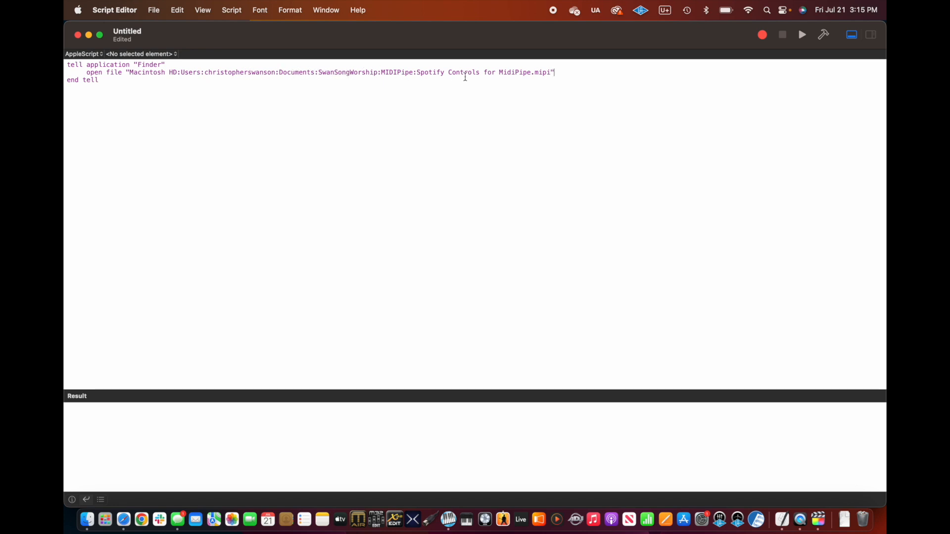
- Run the script to launch MidiPipe, quit it, run again, and bring the script window forward
left_click(801, 36)
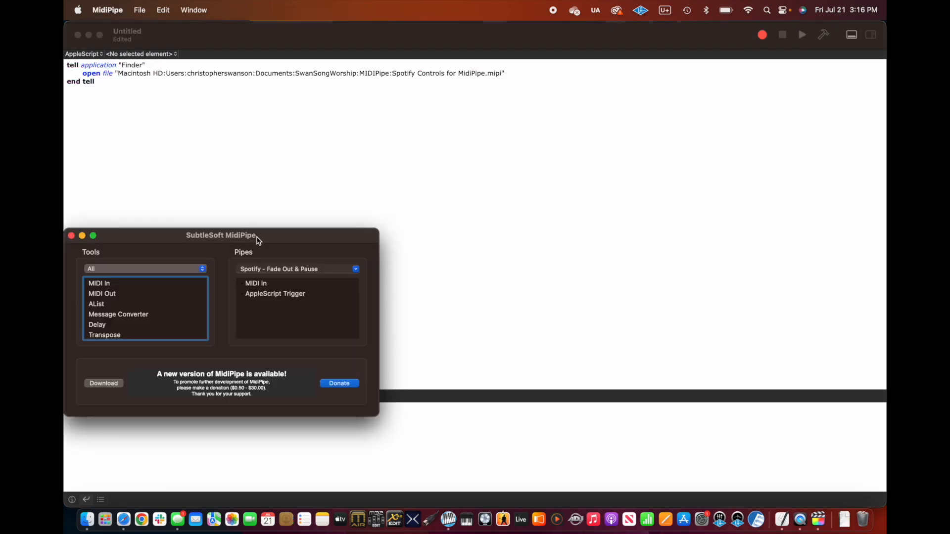
key("super+q")
left_click(250, 361)
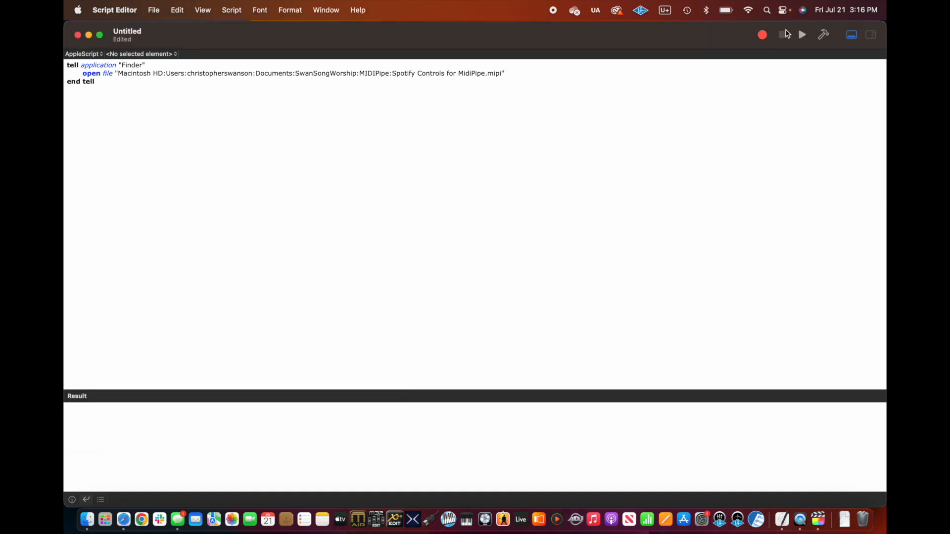
left_click(805, 34)
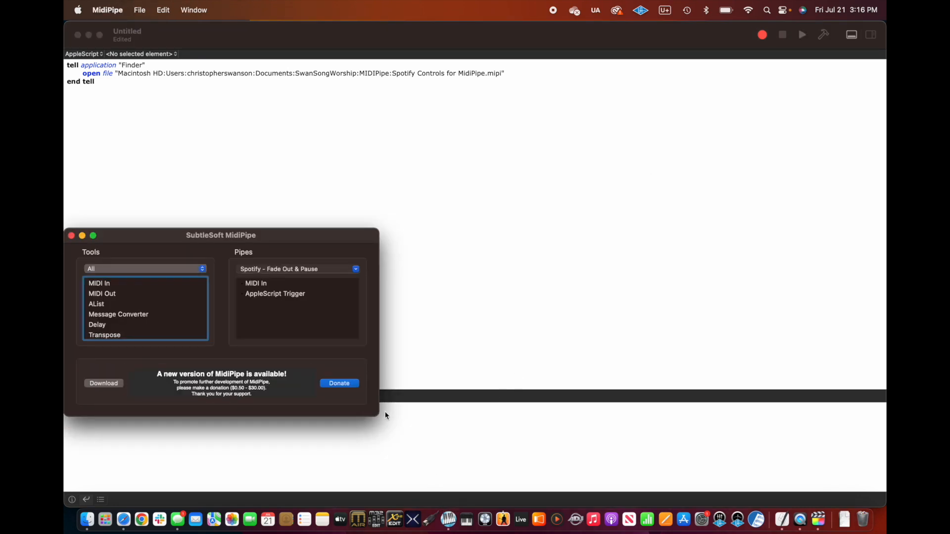
left_click(352, 111)
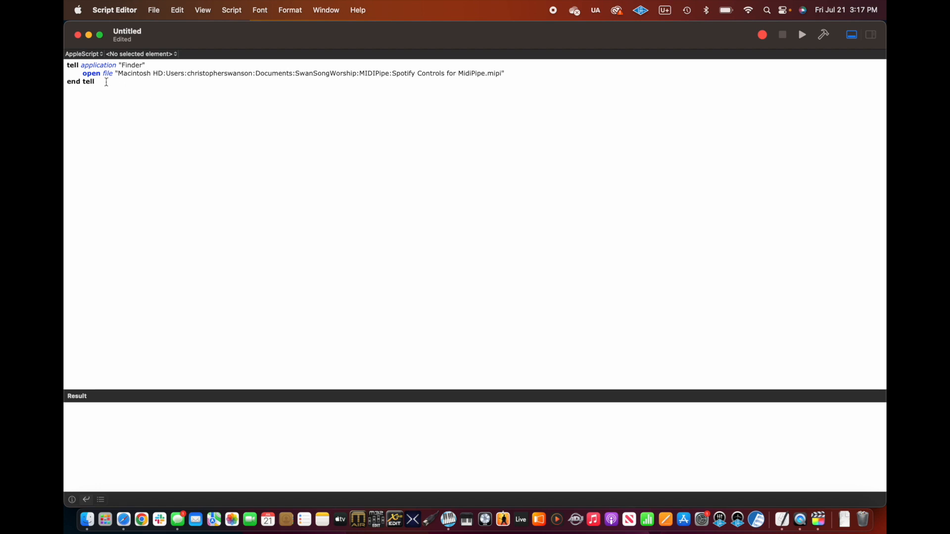
- Select all three lines of the Finder tell block from 'end tell' up to 'tell'
left_click_drag(97, 81, 68, 66)
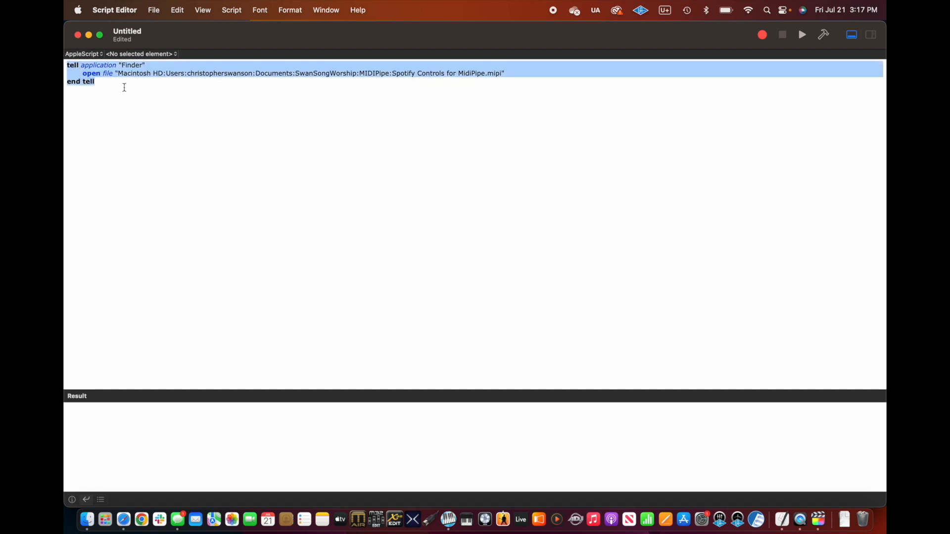